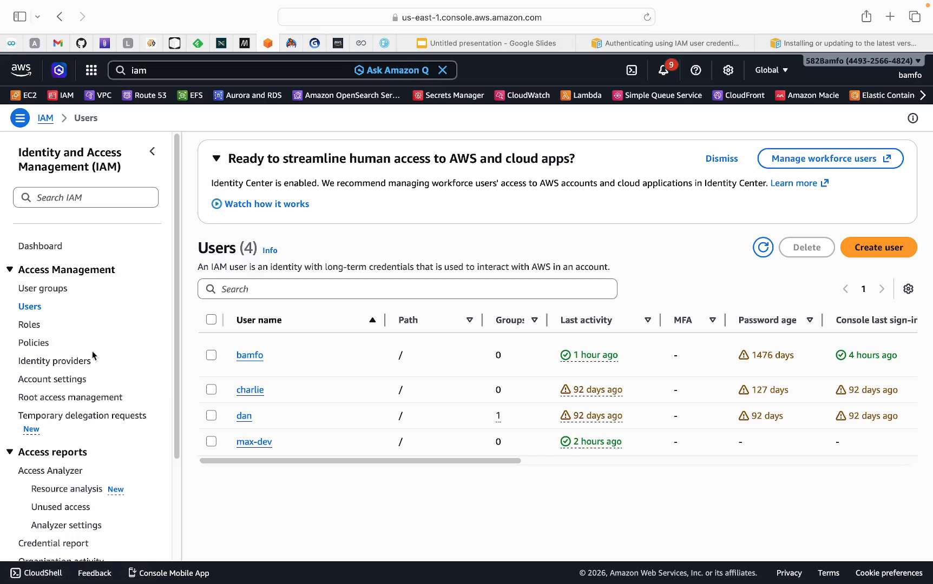
Open the security credentials of the IAM user max-dev and review the existing access key's details
left_click(265, 446)
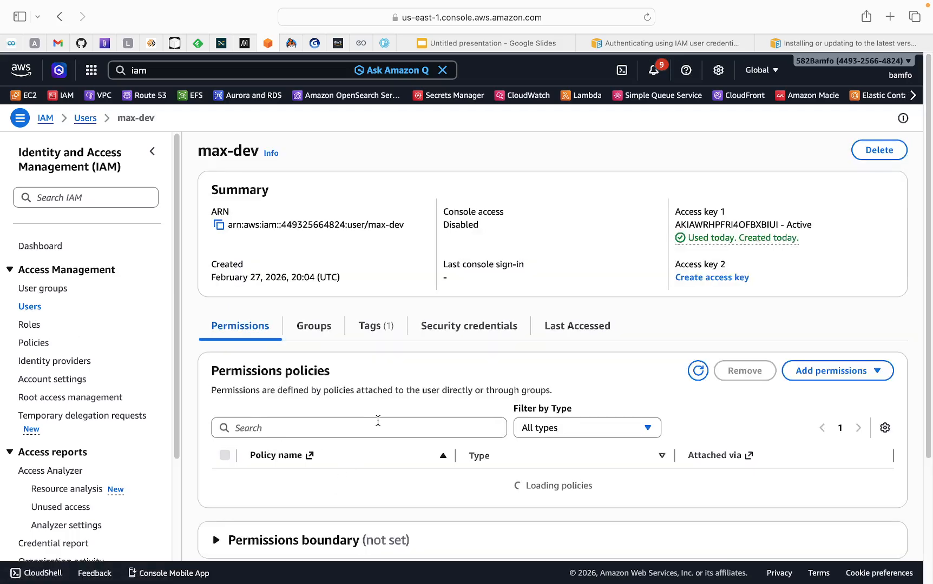
scroll(380, 421, "down", 1)
scroll(396, 408, "down", 3)
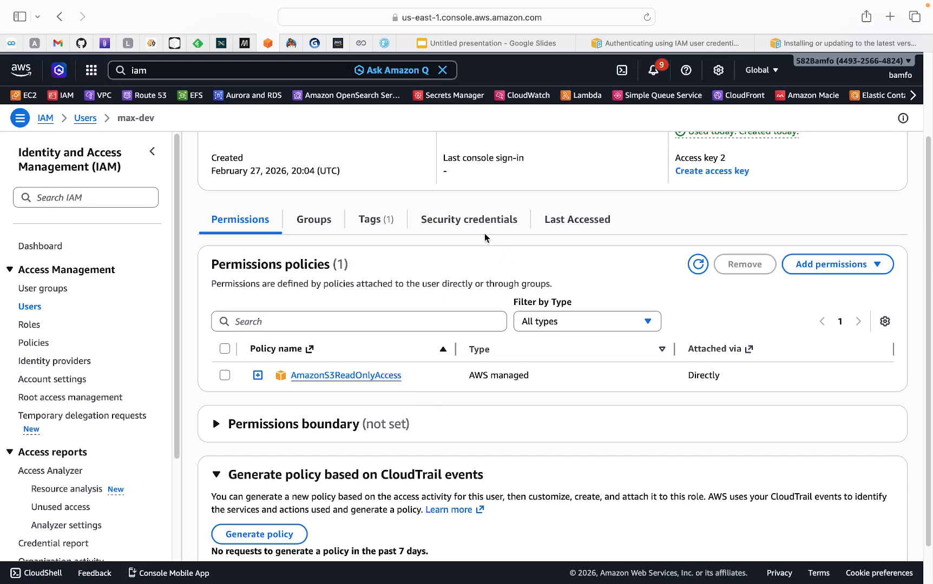
left_click(459, 224)
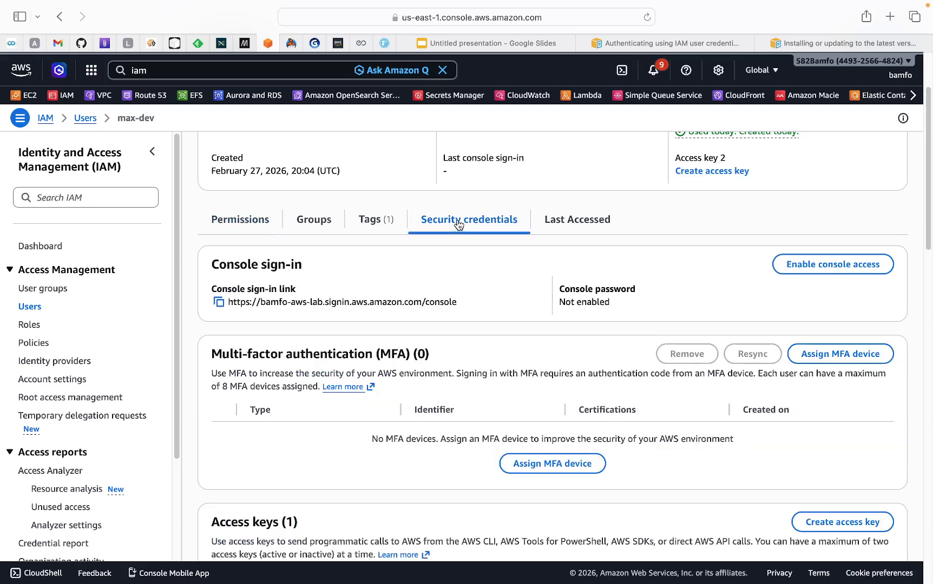
scroll(445, 330, "down", 5)
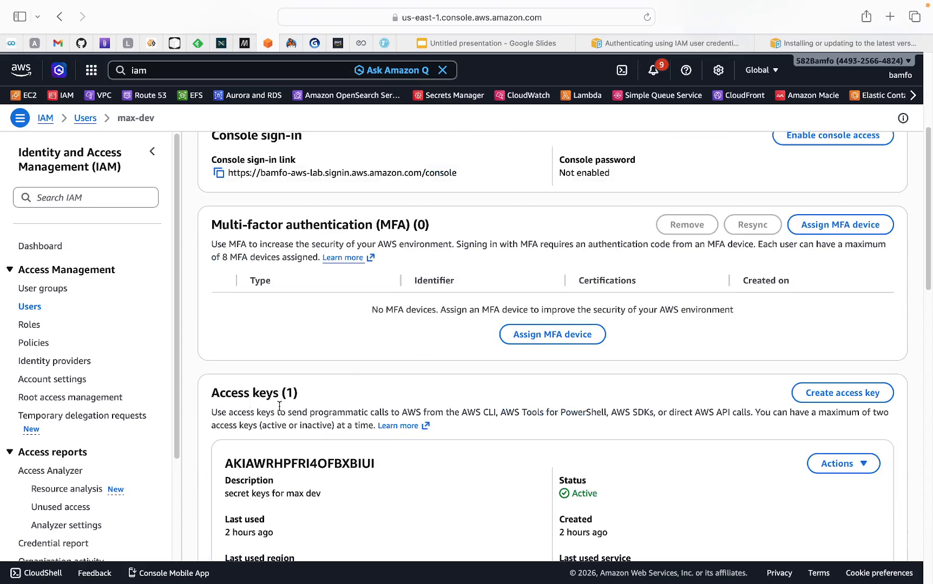
scroll(332, 403, "down", 1)
scroll(336, 404, "down", 3)
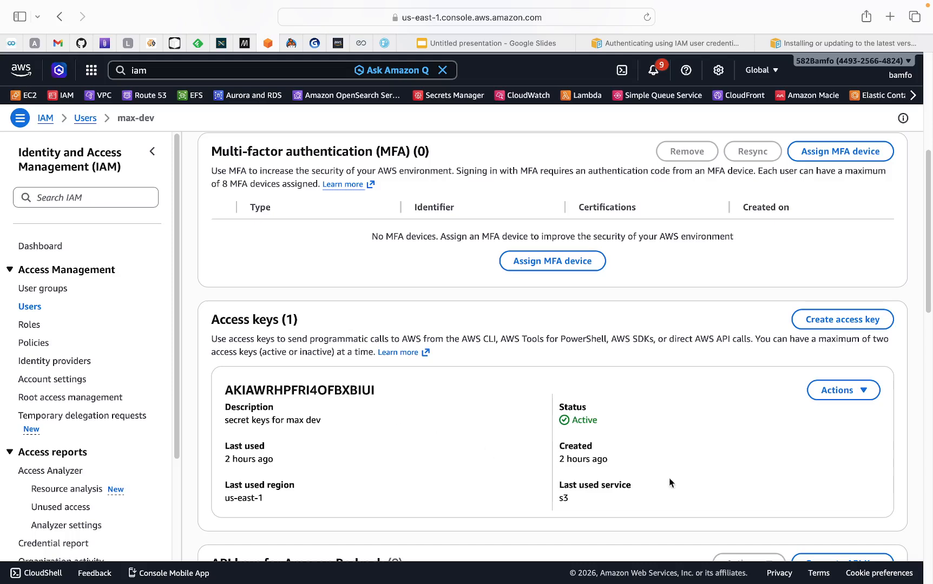
scroll(520, 457, "down", 1)
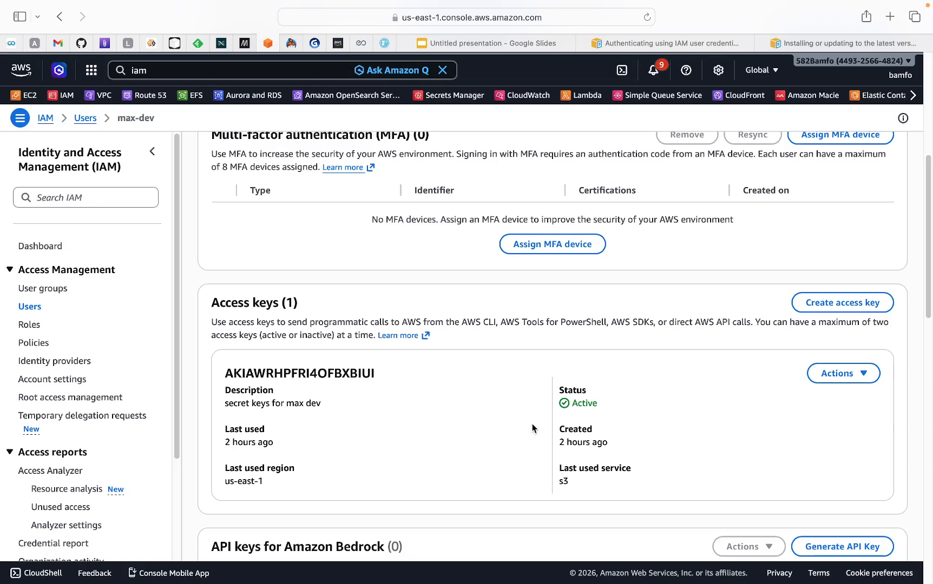
scroll(533, 428, "down", 1)
scroll(544, 415, "down", 1)
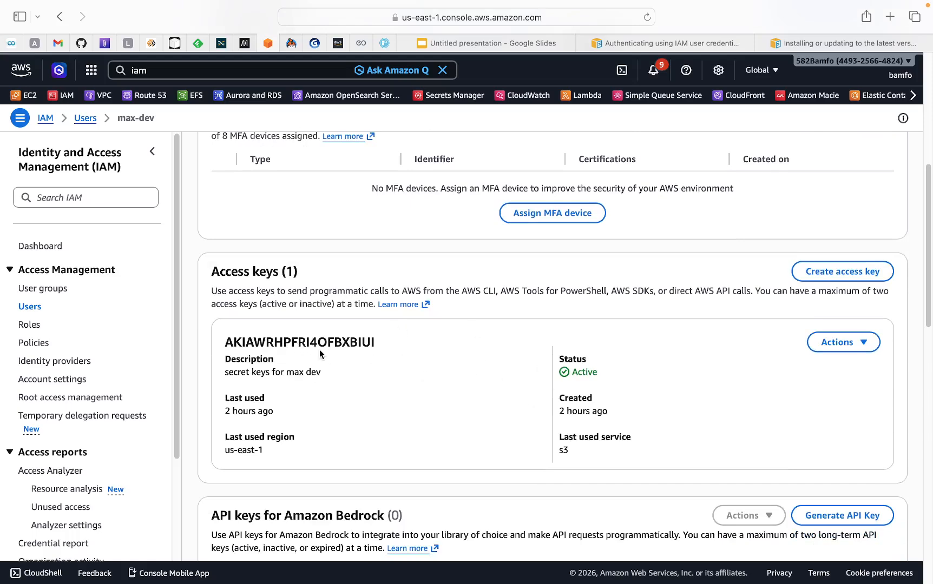
Create another access key for max-dev with the Command Line Interface (CLI) use case, acknowledging the recommendation and leaving the description tag empty
left_click(820, 278)
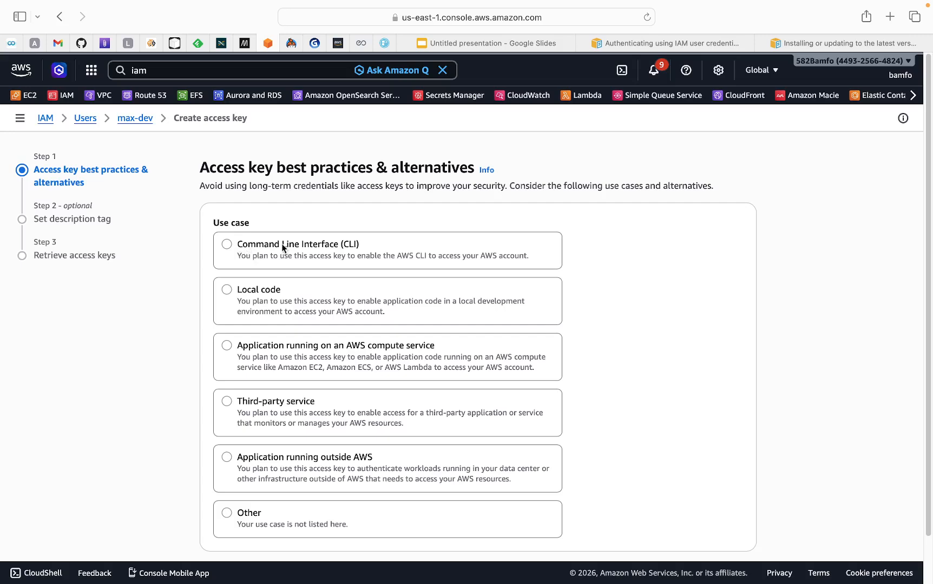
scroll(268, 301, "down", 2)
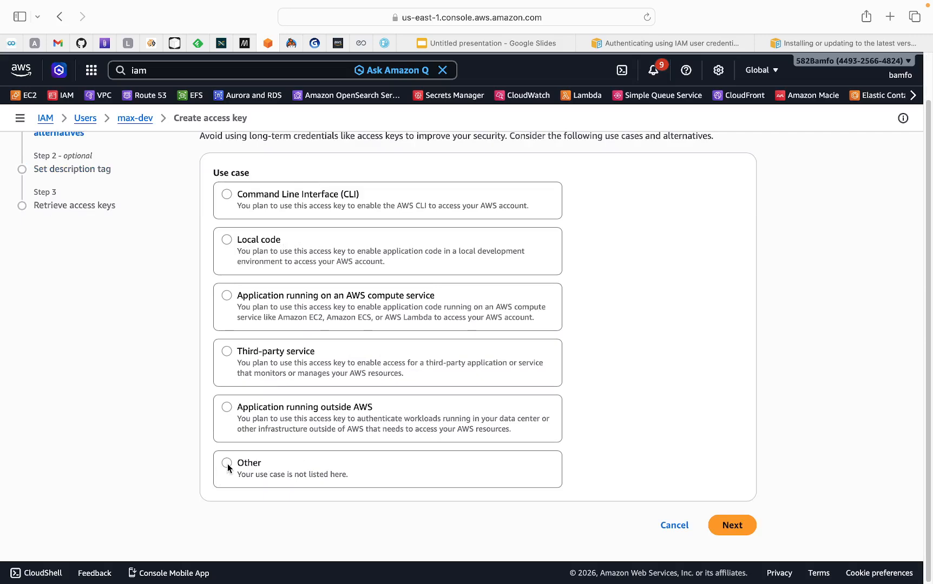
left_click(228, 194)
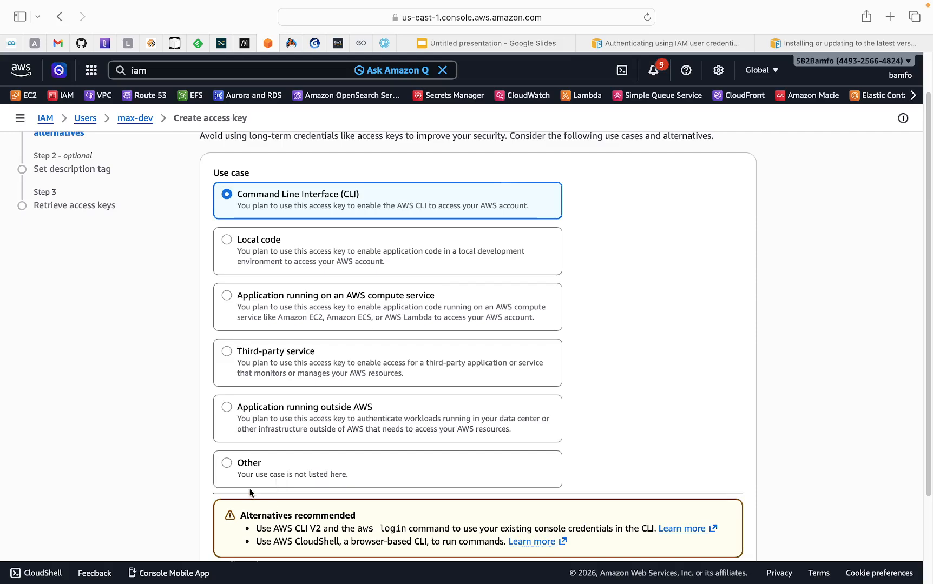
scroll(387, 443, "down", 4)
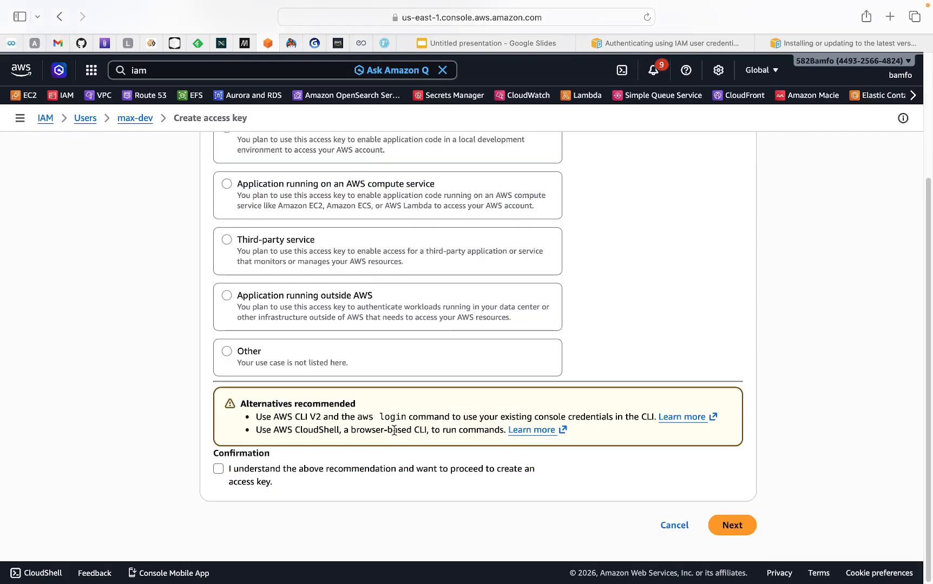
left_click(218, 469)
left_click(732, 524)
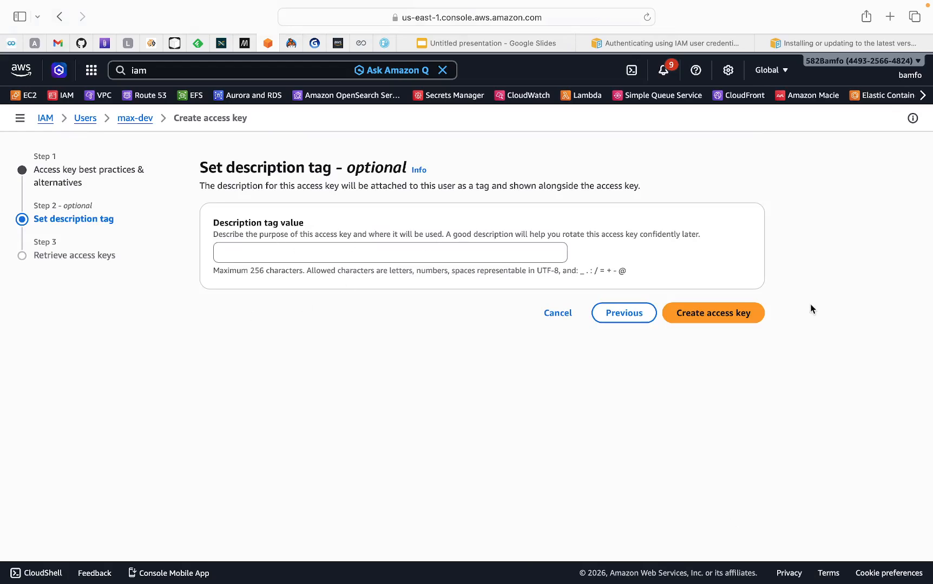
left_click(744, 322)
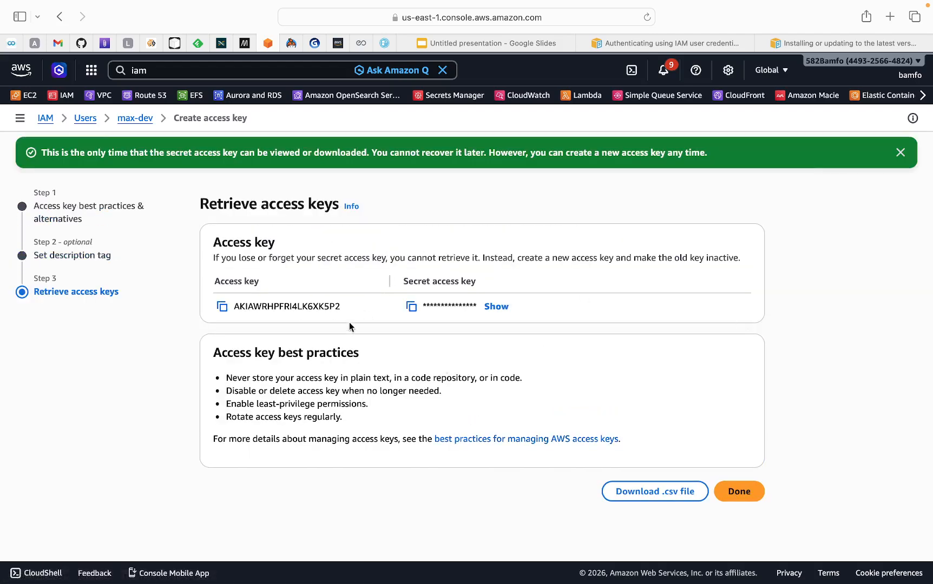
Copy the new access key ID and switch to Visual Studio Code
left_click(222, 307)
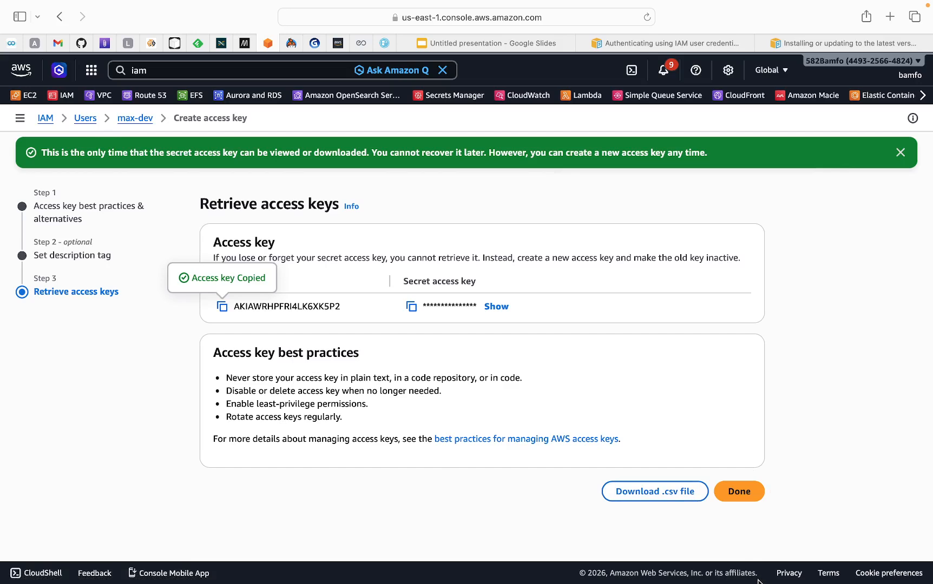
mouse_move(779, 583)
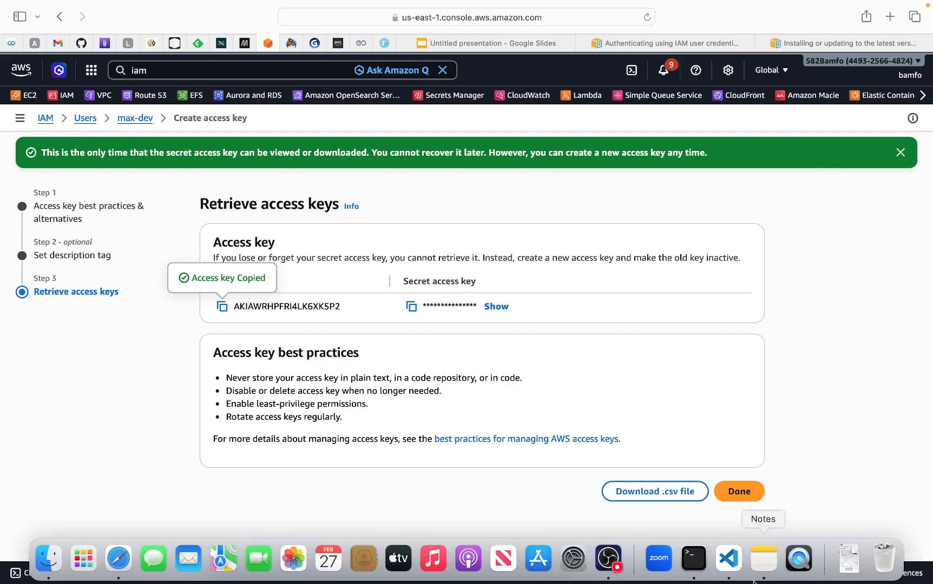
left_click(728, 560)
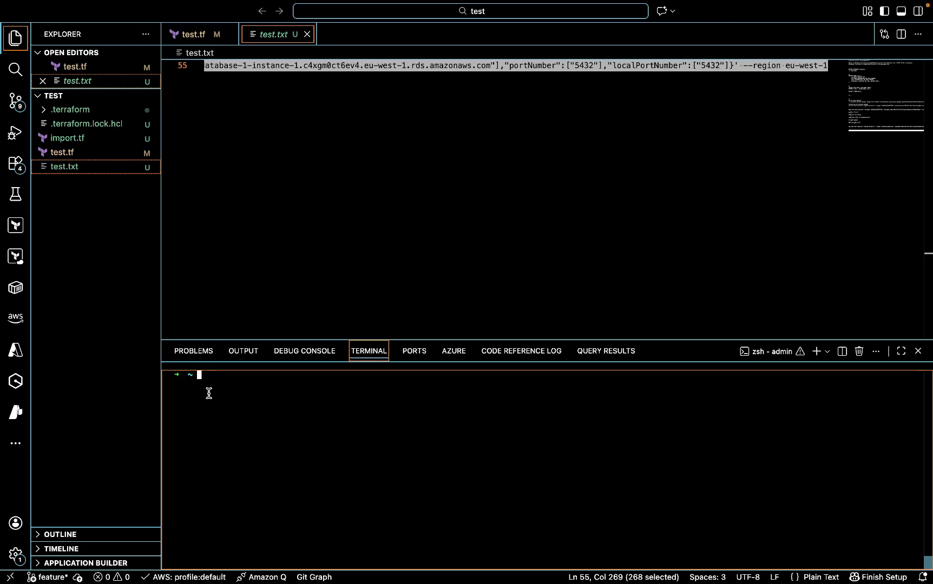
Run aws configure --profile max-dev in the terminal, keeping the stored keys, default region and output format
type("aws configure --pro")
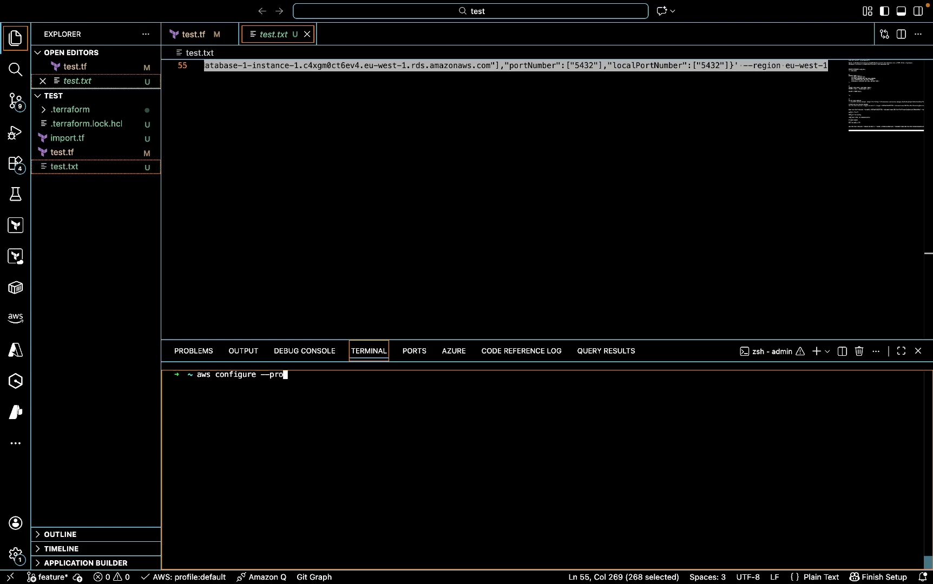
type("file max-dev")
key("Return")
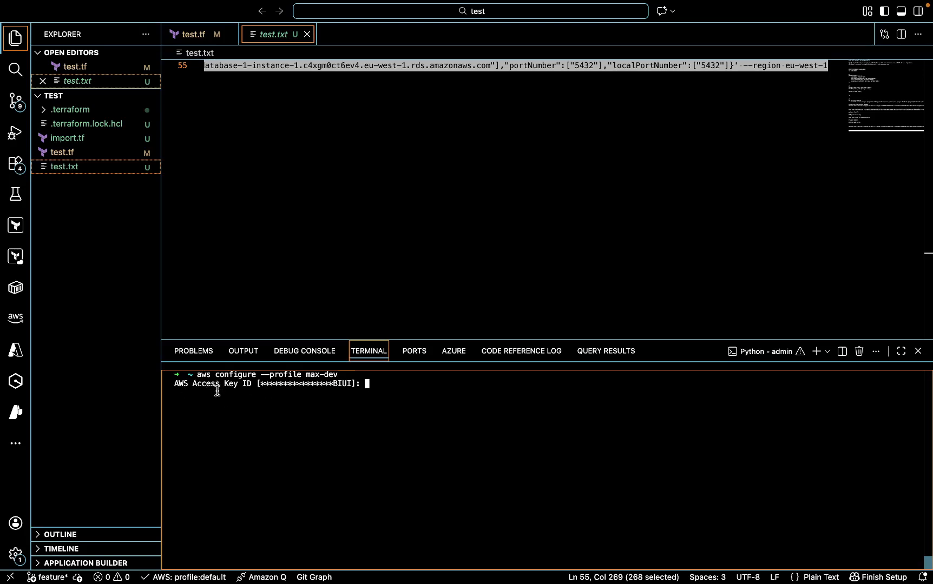
key("Return")
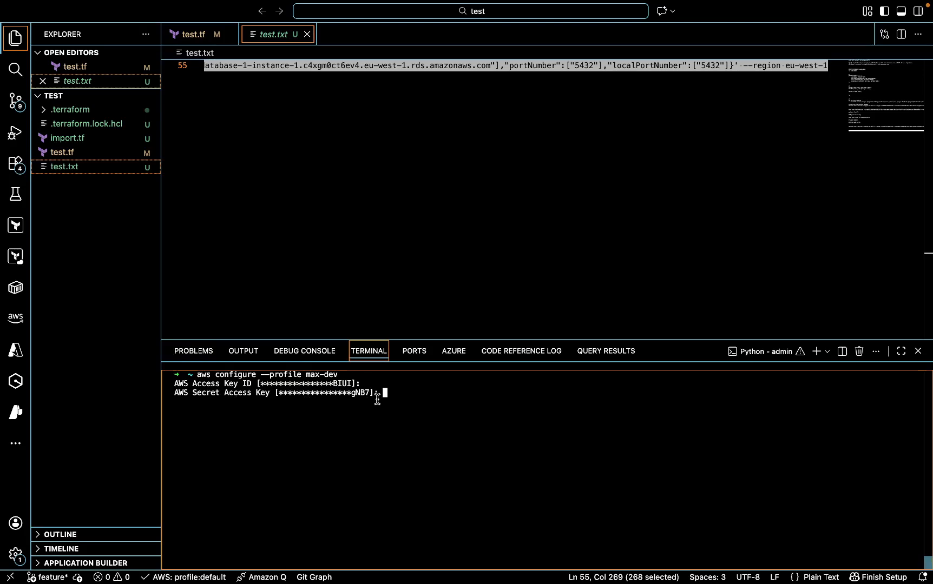
key("Return")
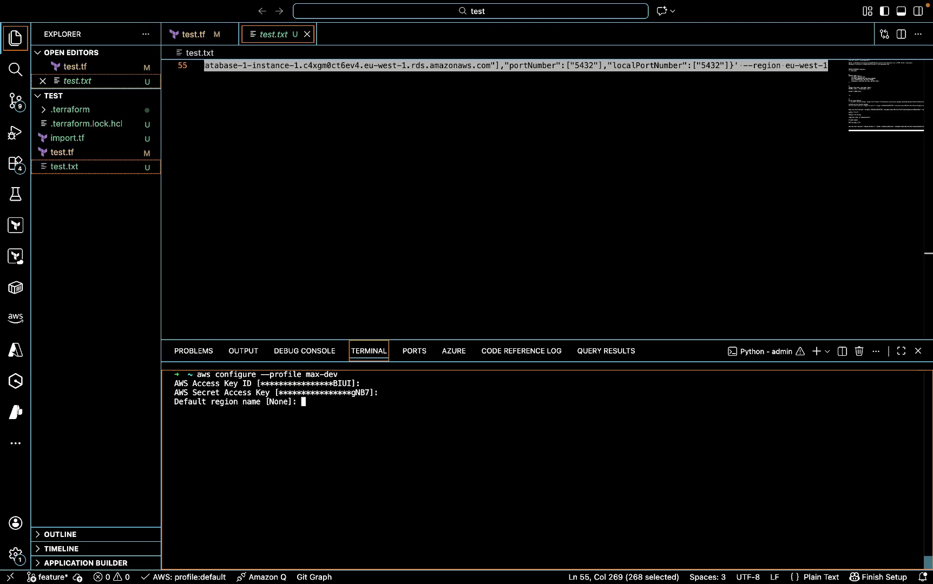
key("Return")
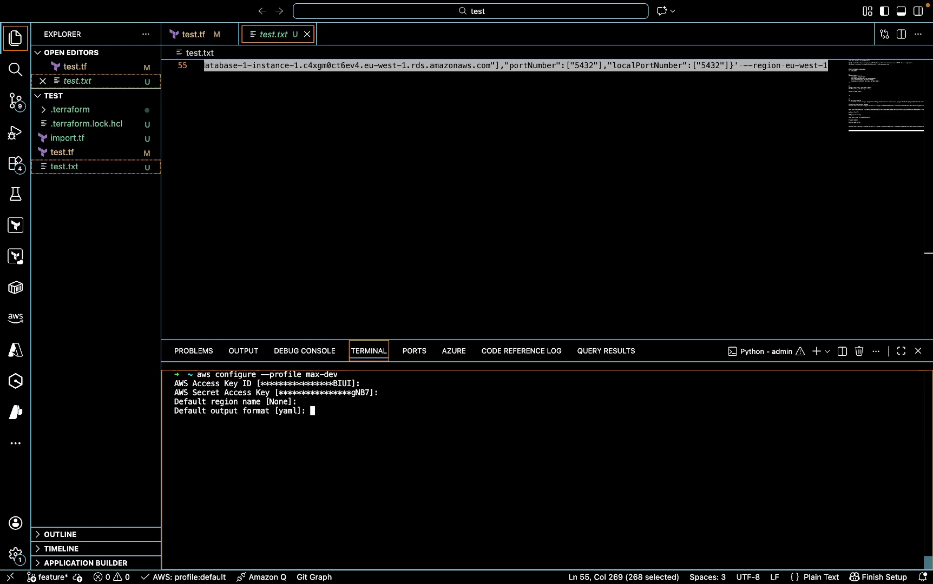
key("Return")
Run aws configure --profile max-dev and paste the new access key ID at the AWS Access Key ID prompt
type("aws confir")
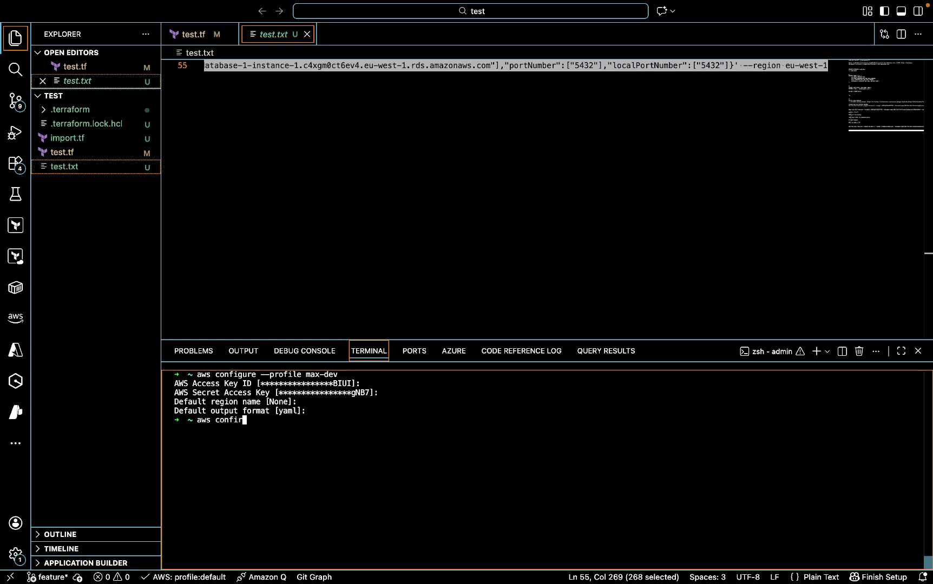
key("BackSpace")
type("gure --profile max-dev")
key("Return")
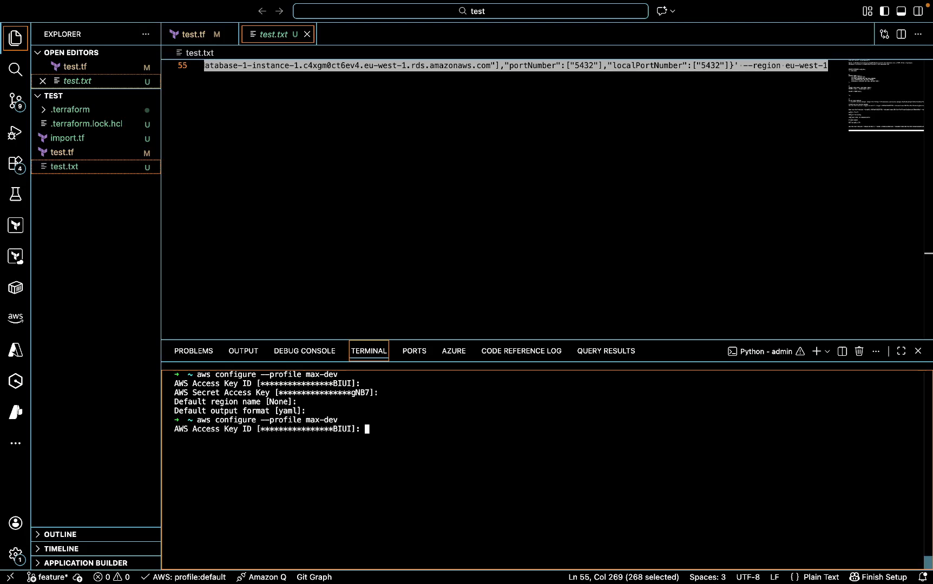
key("super+v")
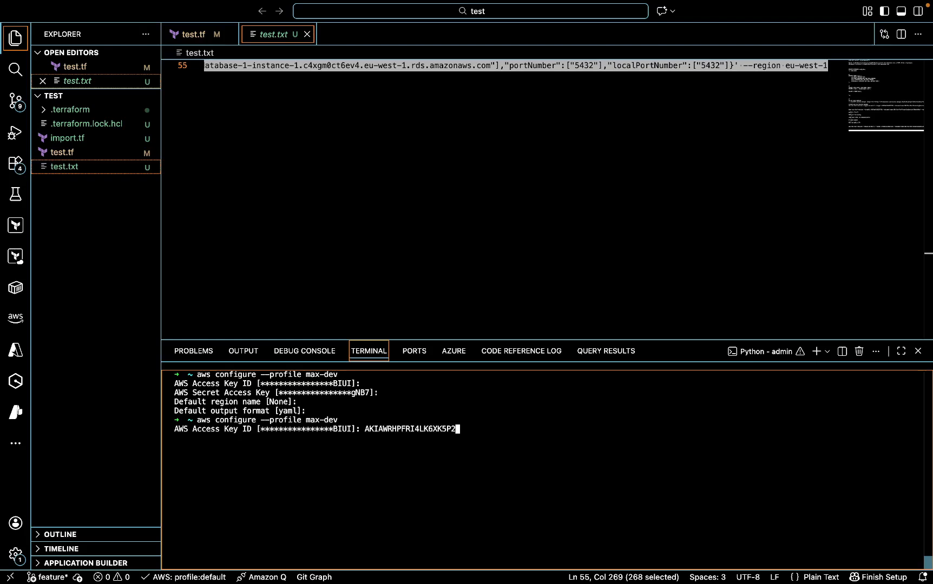
key("Return")
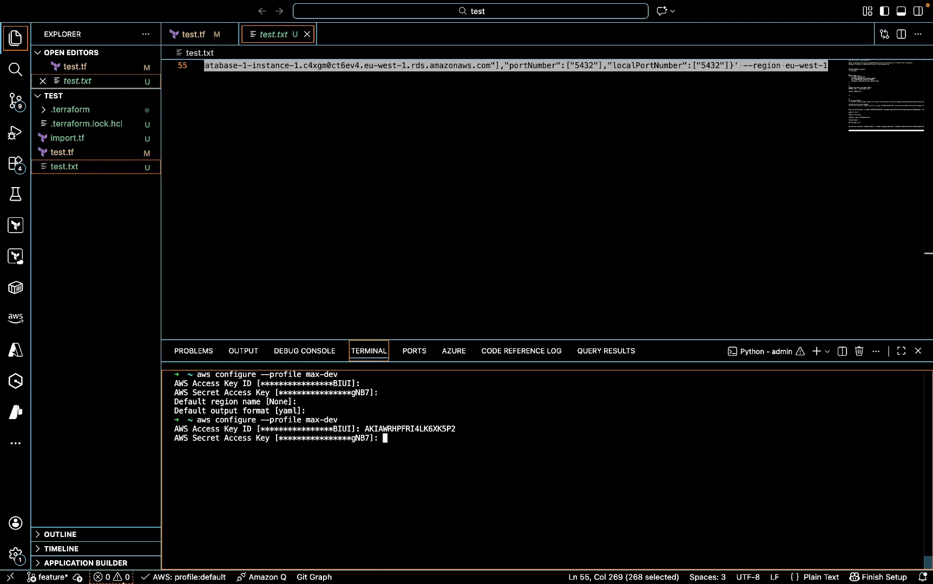
Switch to the AWS console in Safari, then reveal and copy the new key's secret access key
left_click(123, 559)
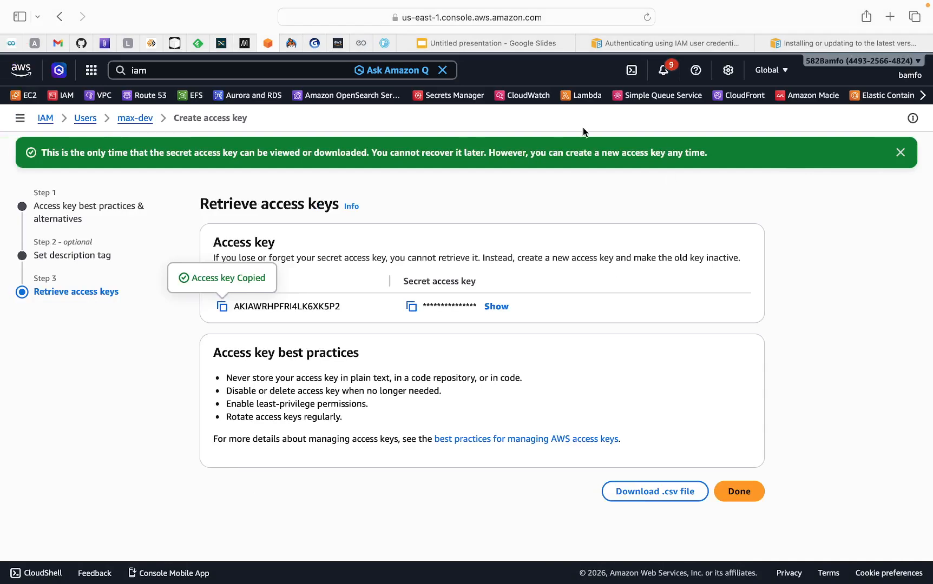
left_click(492, 307)
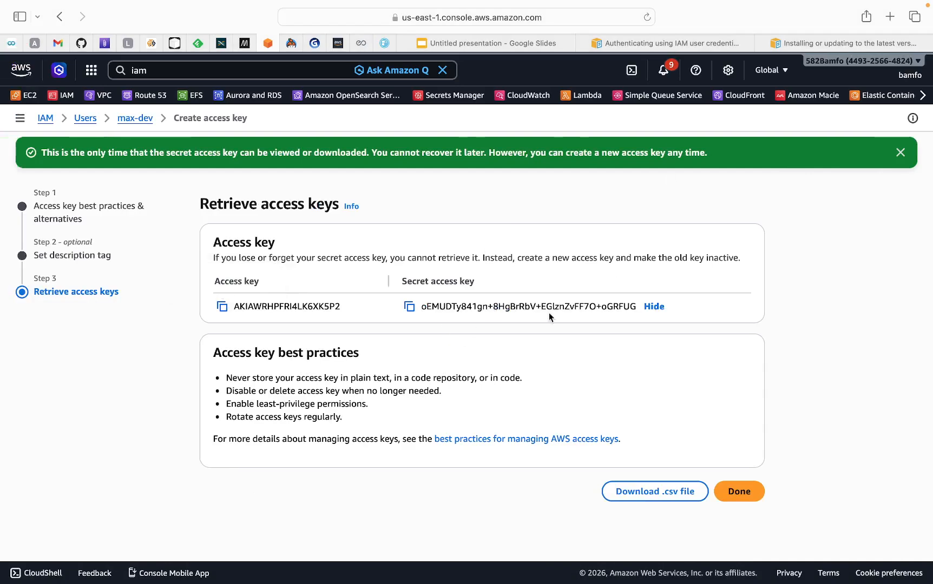
left_click(410, 307)
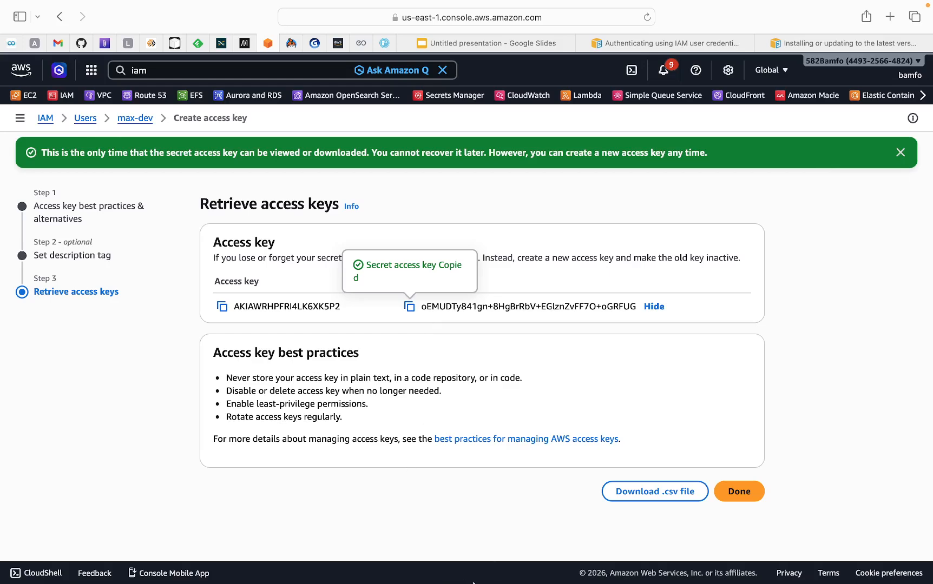
Paste the secret access key at its prompt in Visual Studio Code, keeping the default region and output format
mouse_move(503, 571)
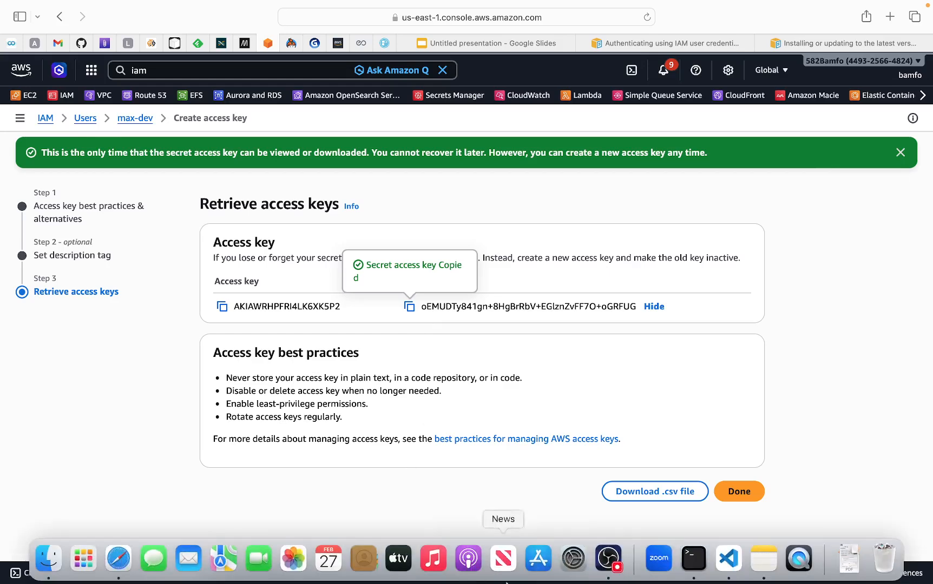
left_click(727, 560)
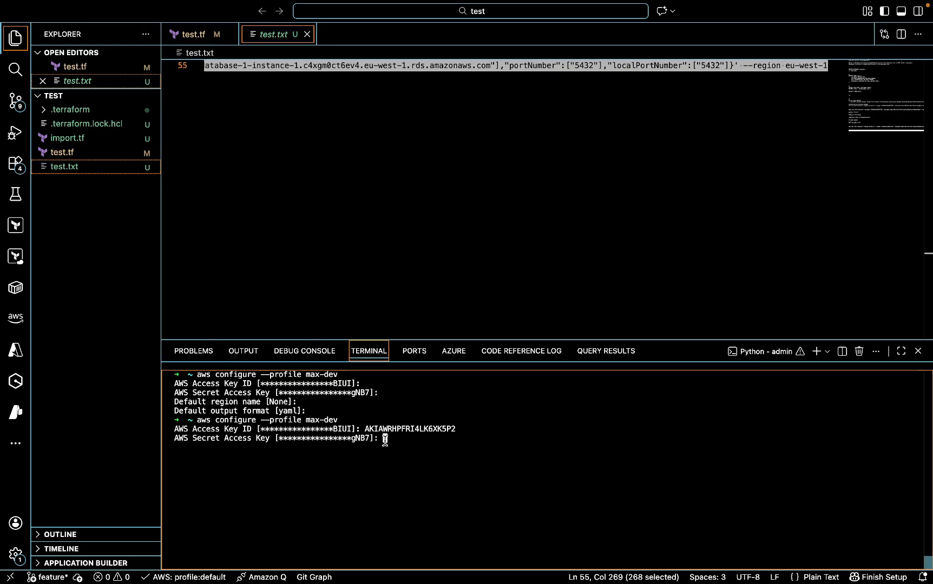
key("super+v")
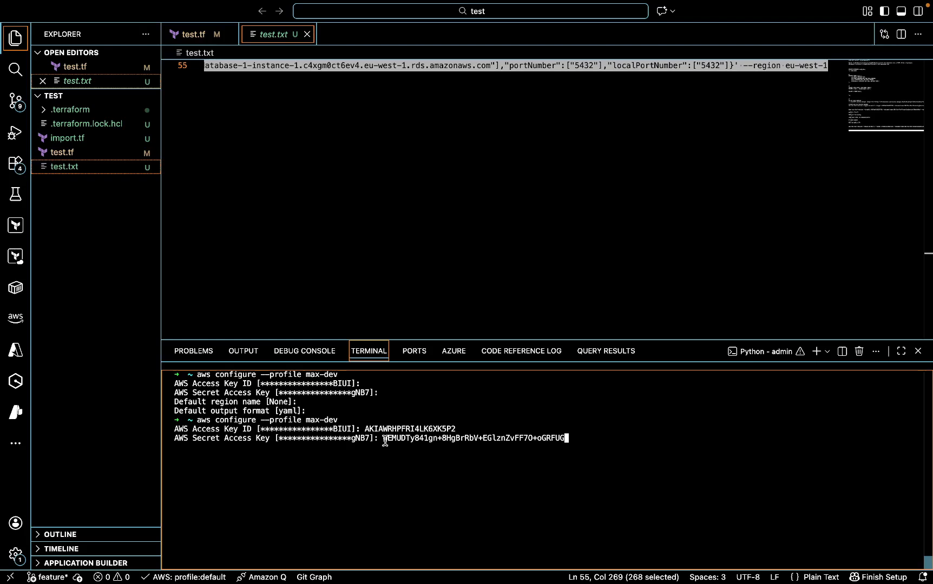
key("Return")
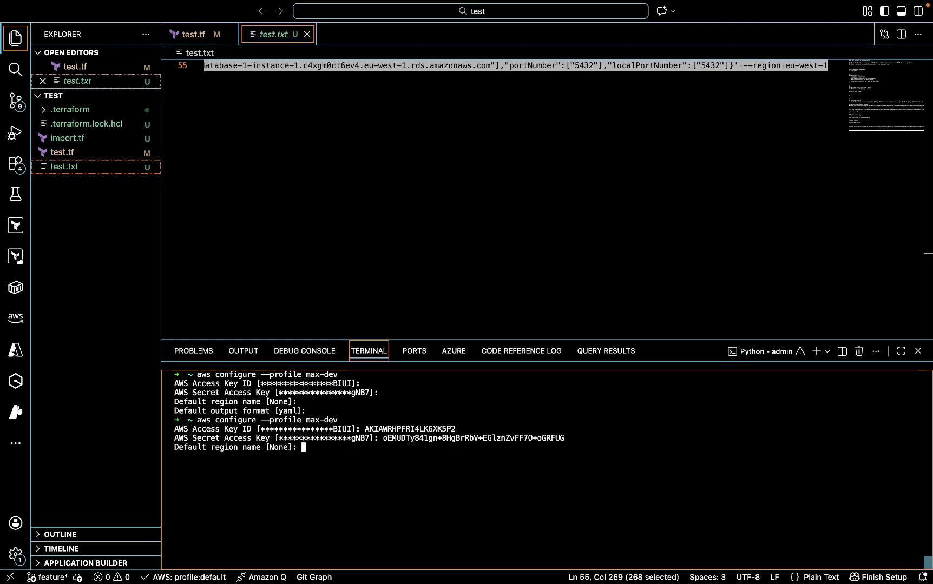
key("Return")
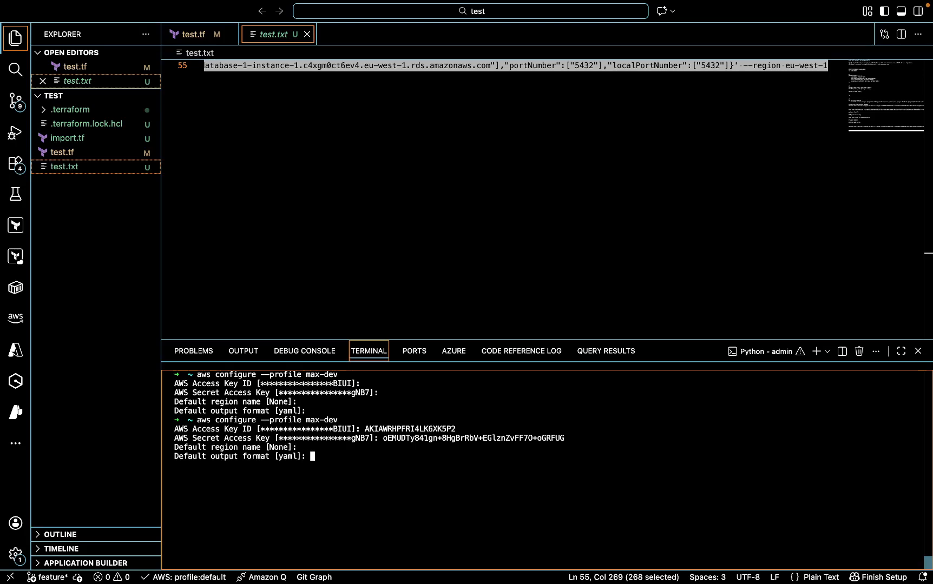
key("Return")
List the S3 buckets with the max-dev credentials by running aws s3 ls --profile max-dev
type("aws s3 ls")
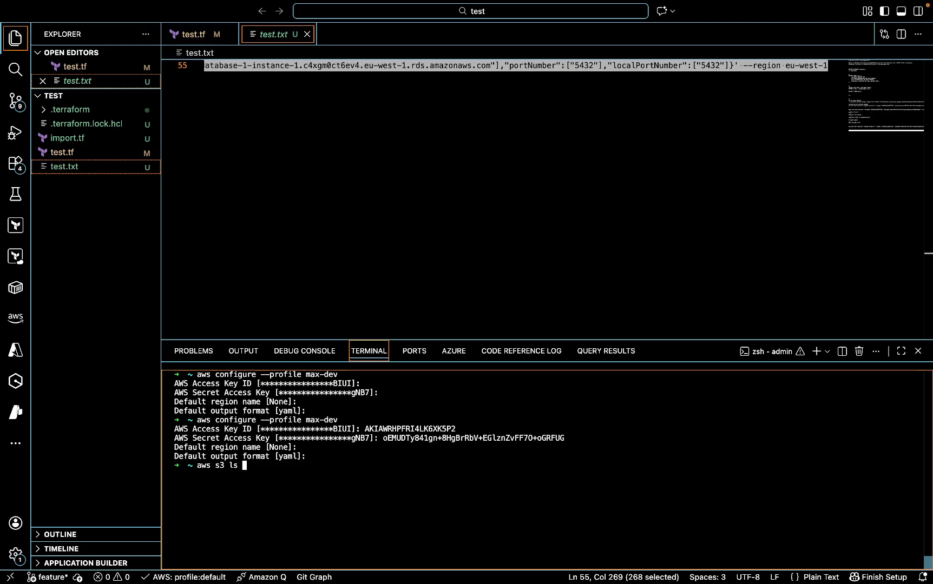
type(" --profile max-dev")
key("Return")
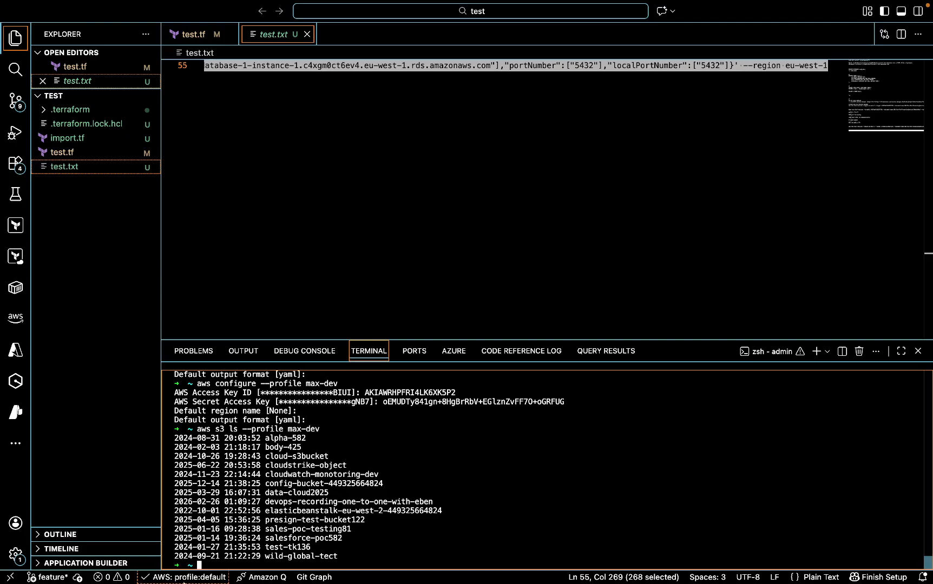
Switch to the AWS console in Safari and open the max-dev user's details to review its attached permissions policies
mouse_move(103, 580)
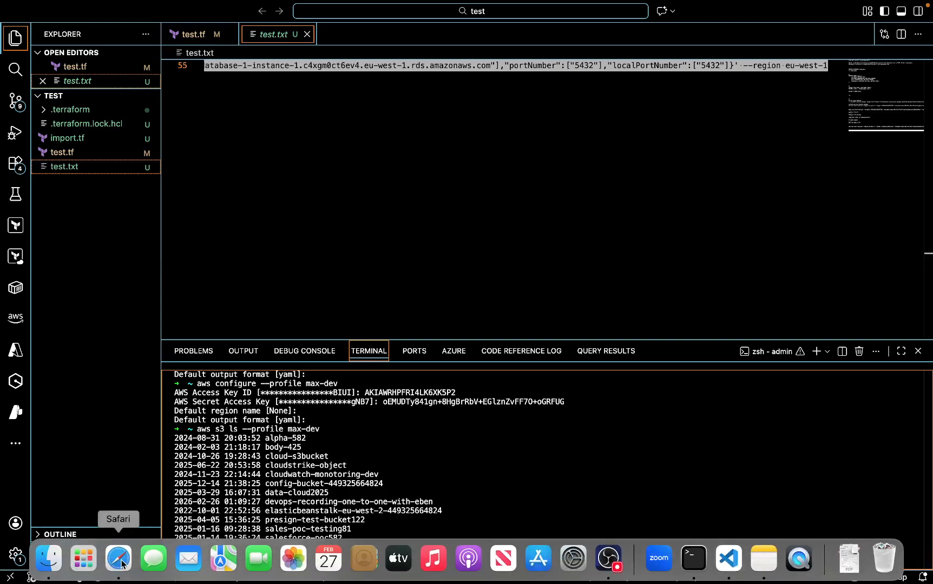
left_click(120, 560)
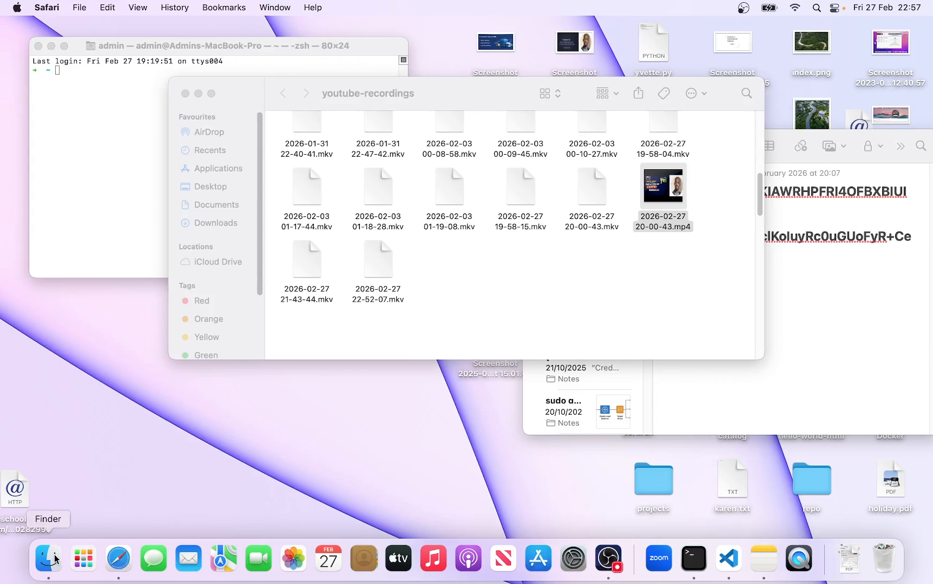
left_click(119, 558)
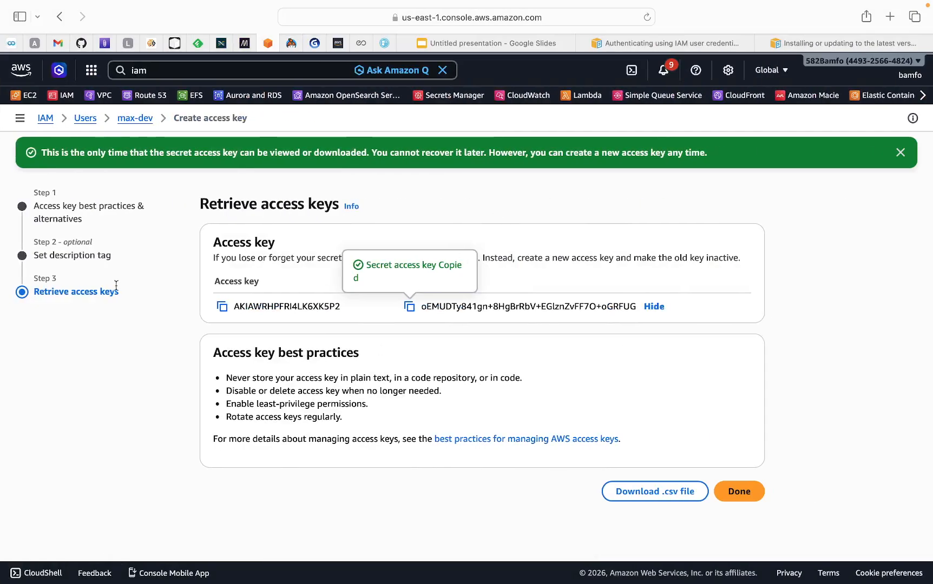
left_click(143, 120)
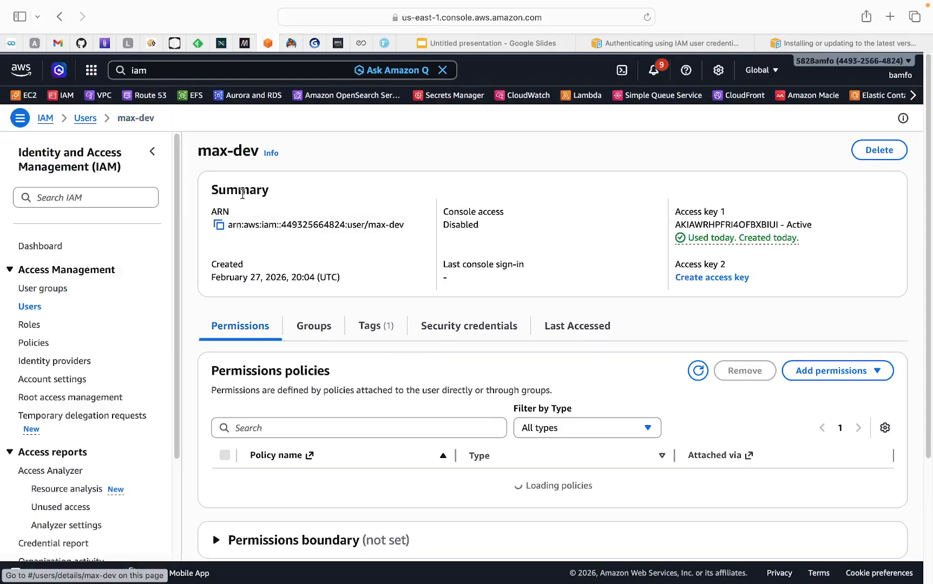
scroll(600, 449, "down", 2)
scroll(600, 449, "up", 3)
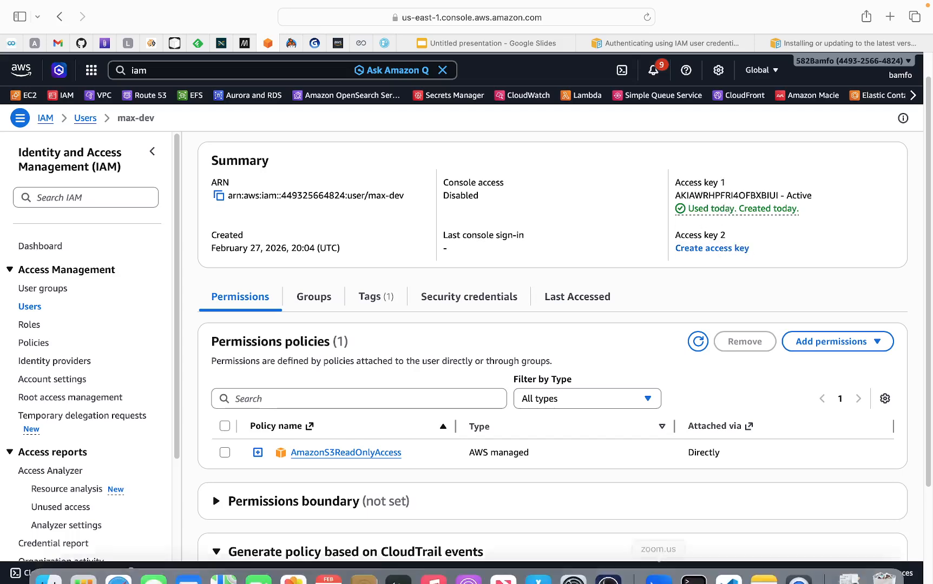
Switch to Visual Studio Code to review the S3 bucket listing, and return to the AWS console in Safari
left_click(735, 561)
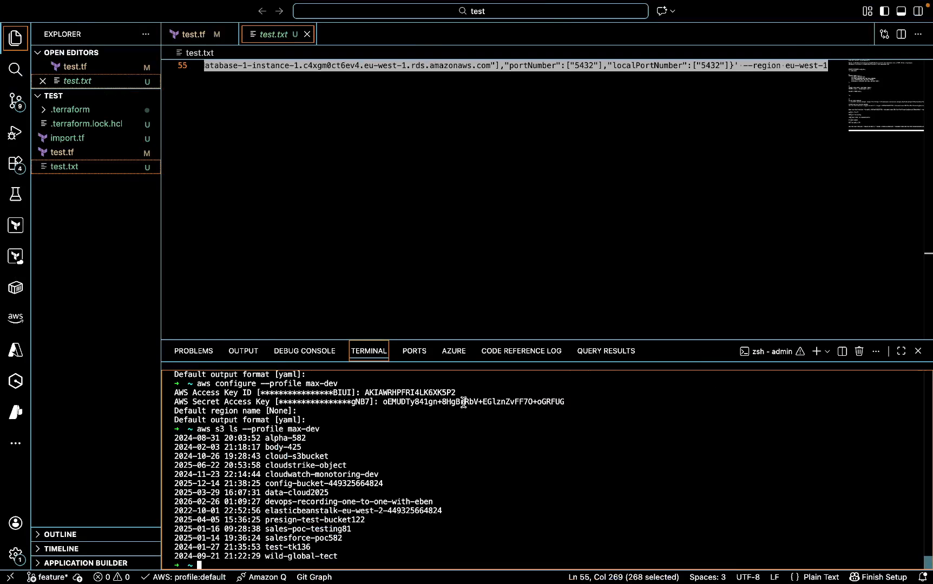
mouse_move(194, 582)
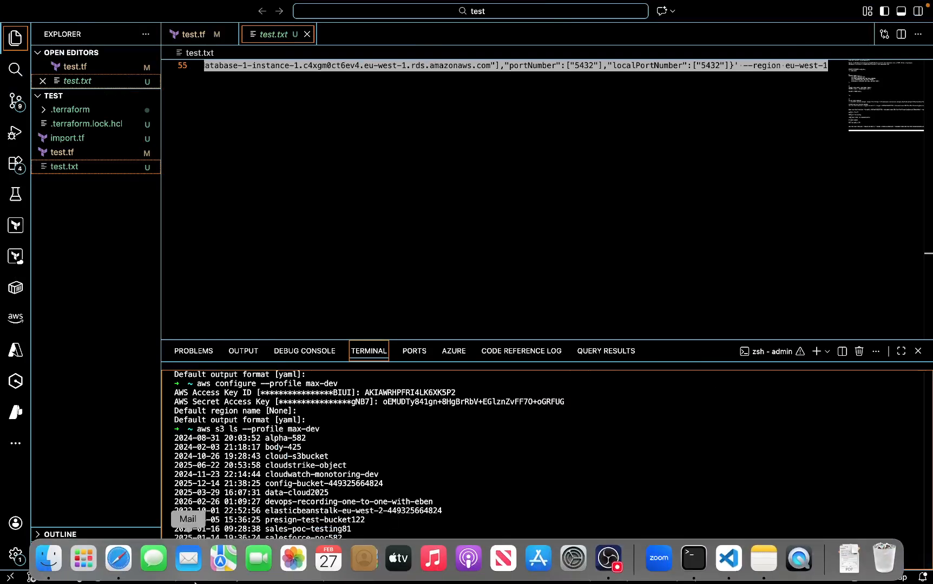
left_click(122, 558)
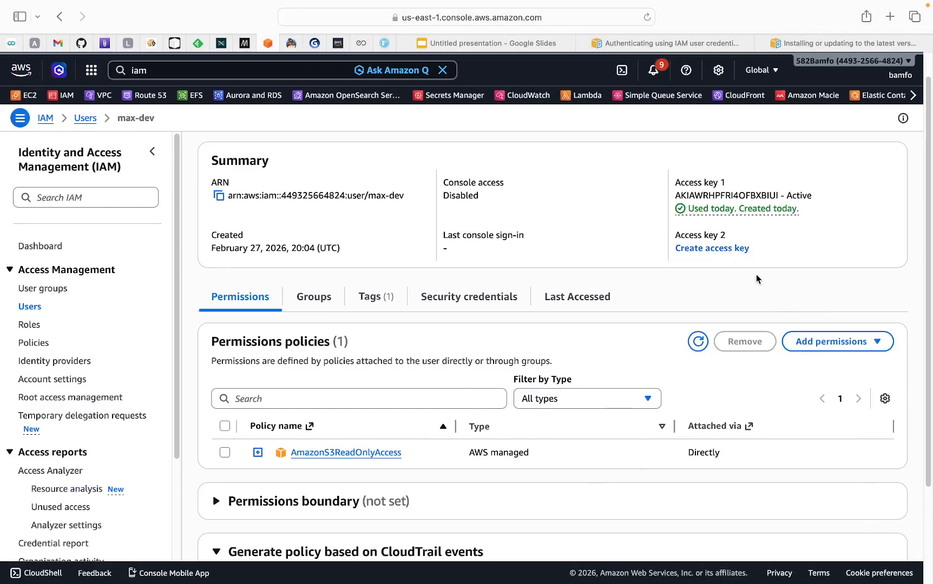
Open the max-dev user's security credentials and examine the status and last use of its access keys
scroll(757, 276, "down", 1)
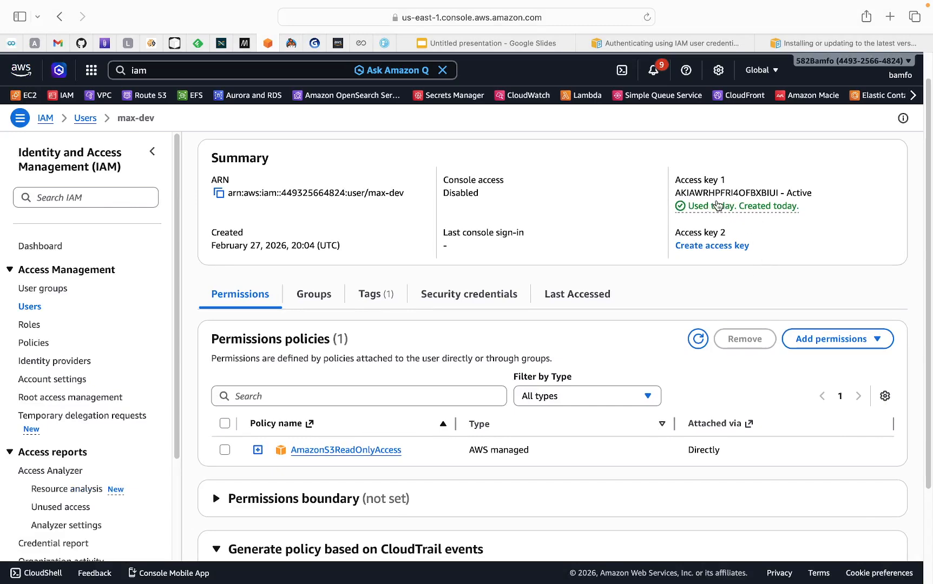
scroll(554, 330, "down", 1)
scroll(553, 330, "down", 4)
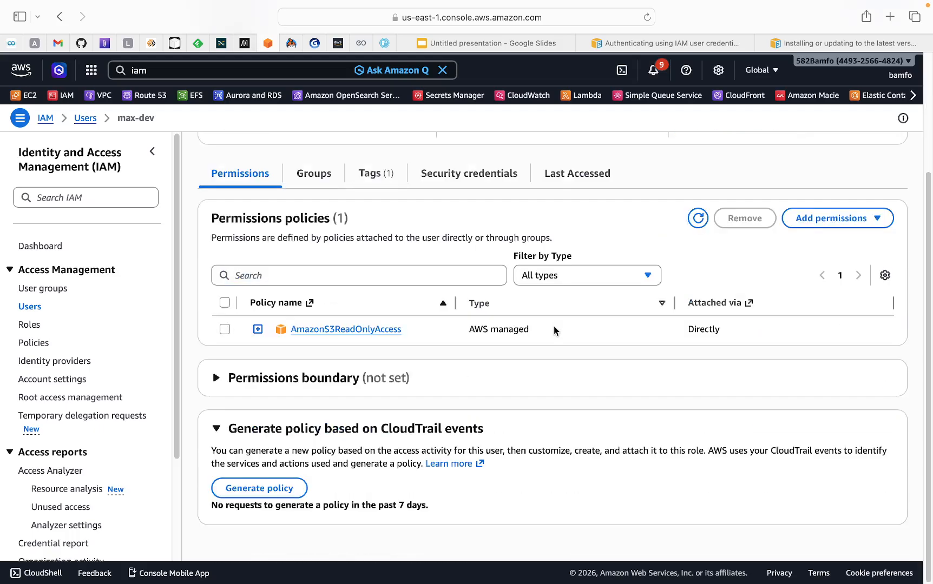
left_click(481, 179)
scroll(560, 253, "down", 4)
scroll(559, 252, "down", 7)
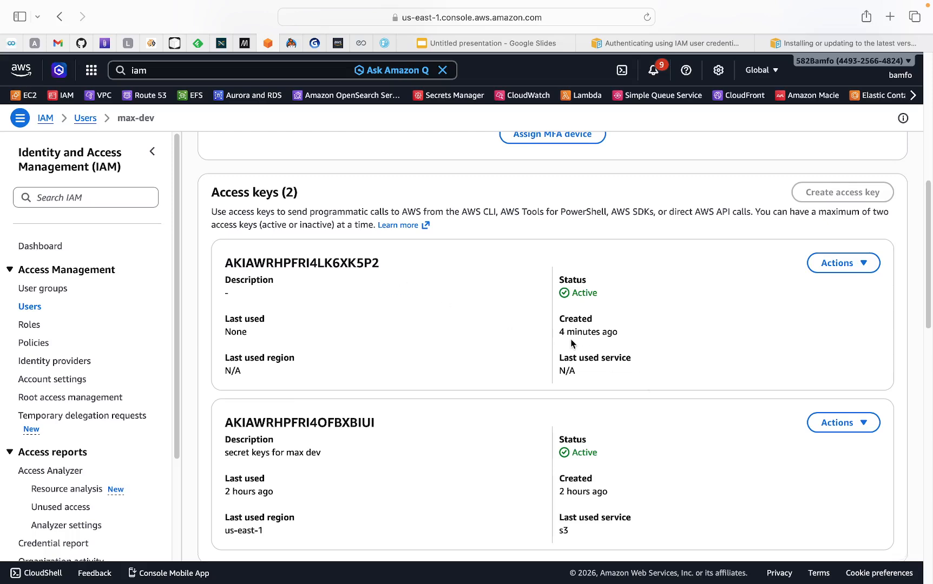
scroll(568, 344, "down", 1)
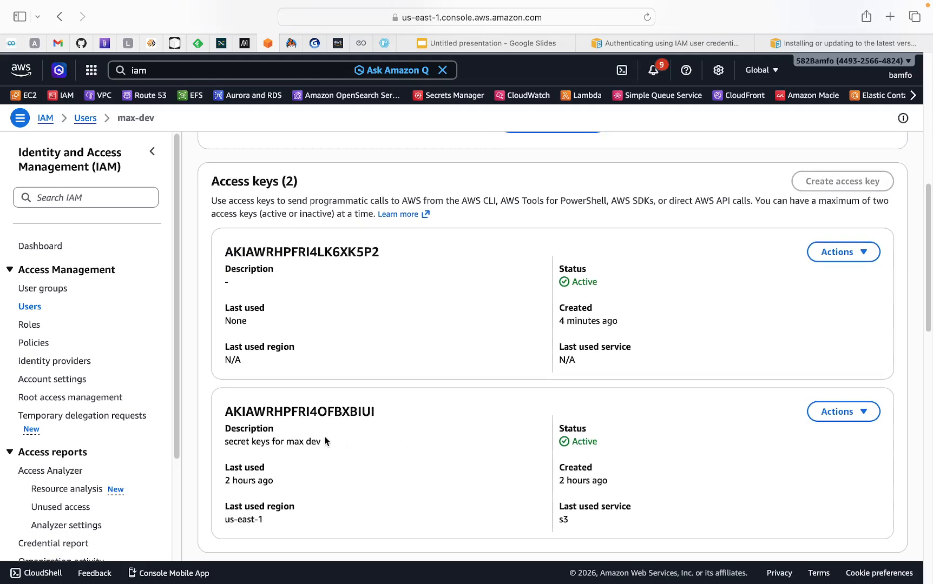
Deactivate the older access key, described as "secret keys for max dev", and confirm the deactivation
left_click(843, 411)
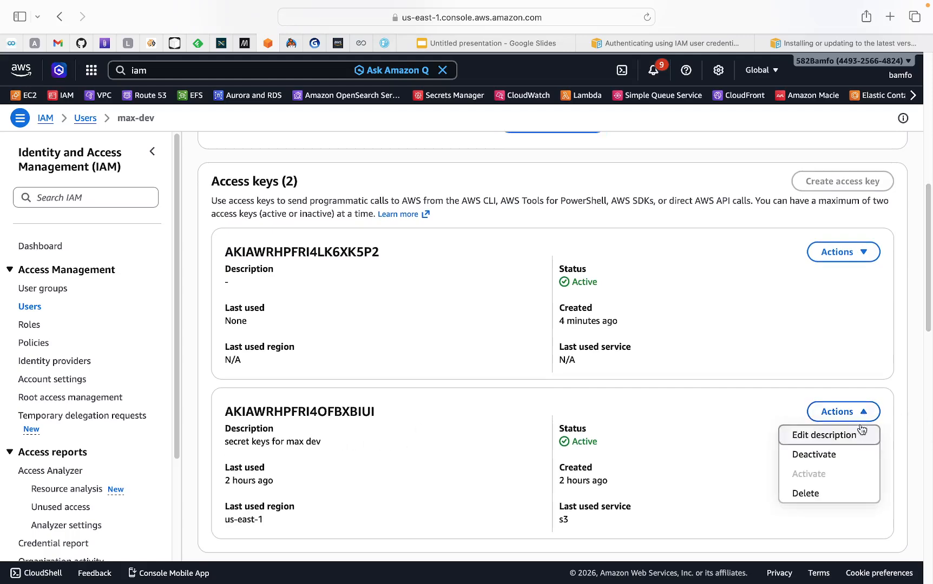
left_click(828, 455)
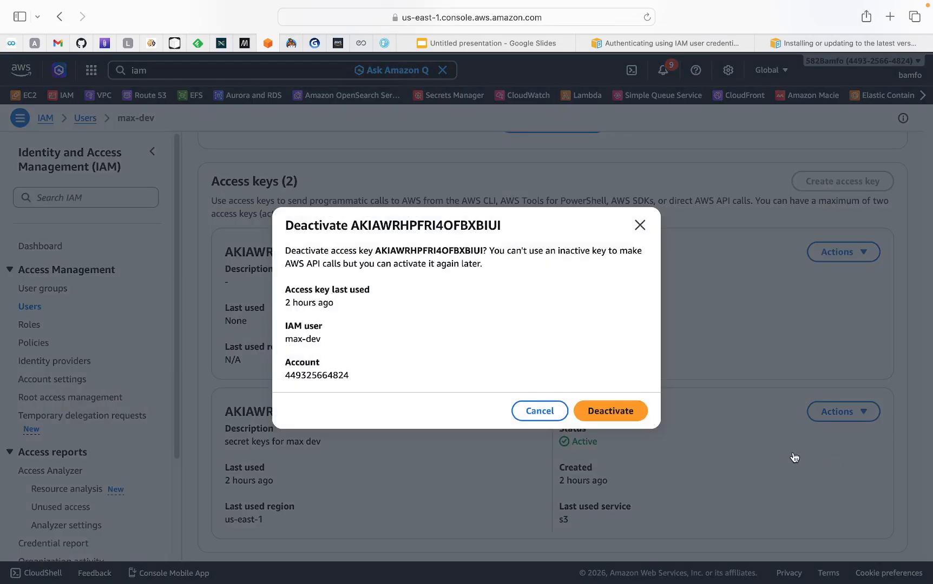
left_click(631, 415)
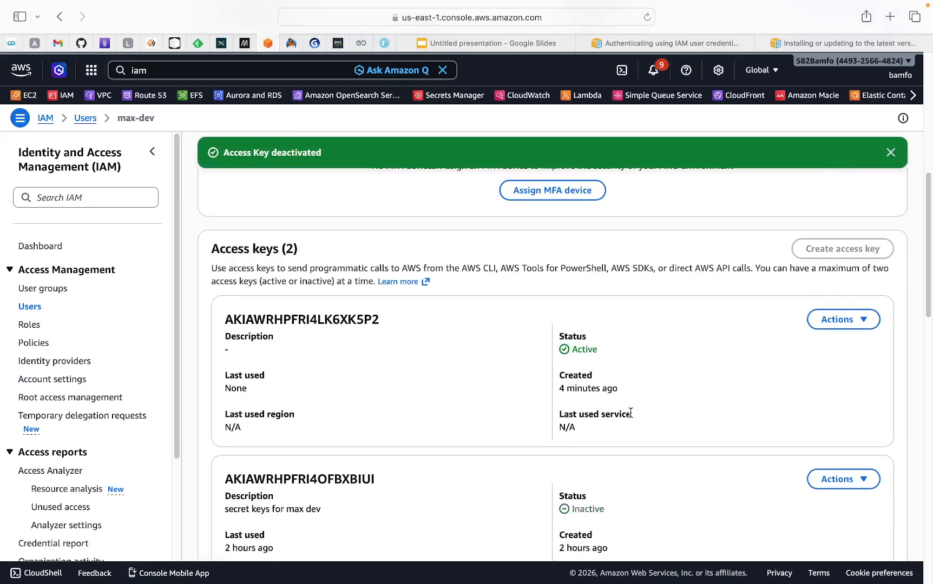
Delete the inactive "secret keys for max dev" access key, pasting its access key ID into the confirmation field
scroll(632, 418, "down", 5)
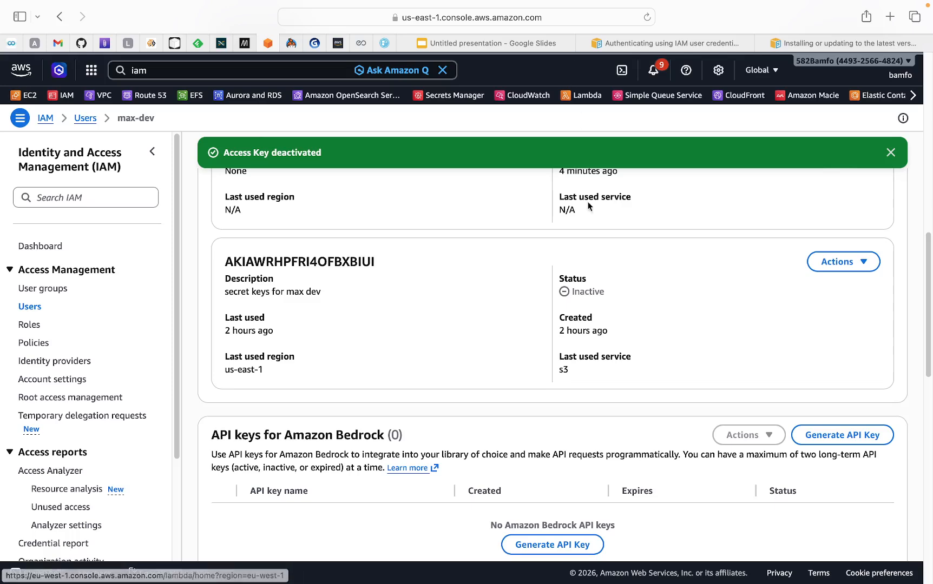
scroll(757, 379, "up", 5)
scroll(693, 464, "down", 2)
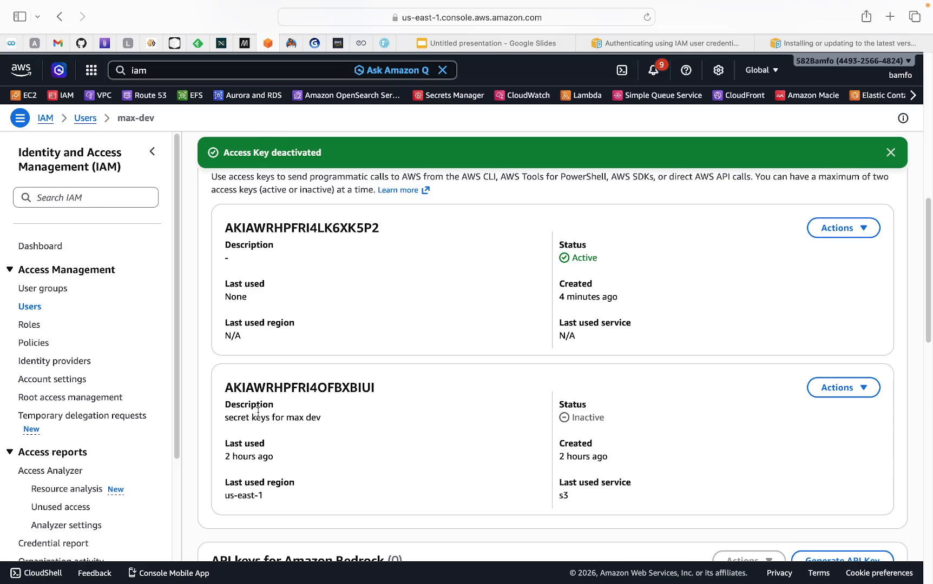
left_click(819, 395)
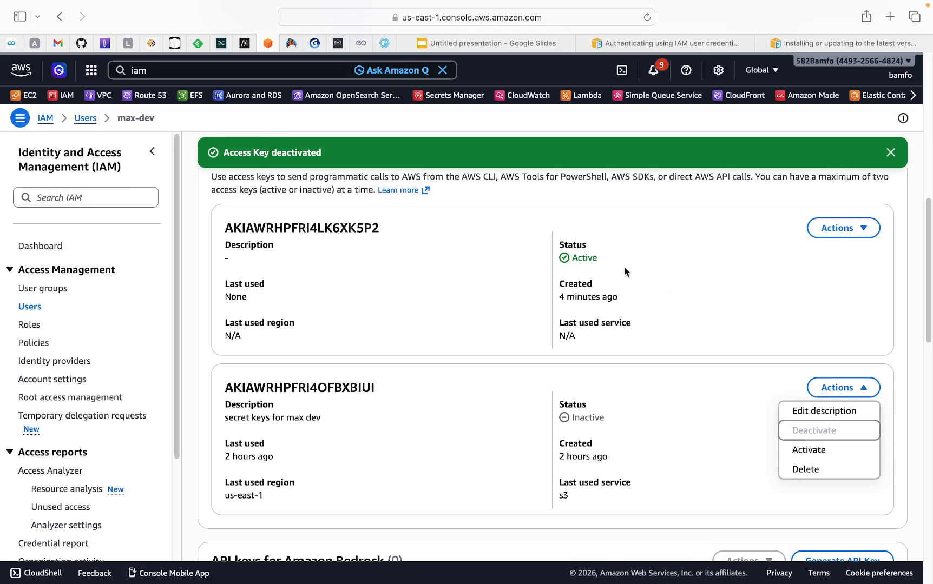
left_click(783, 400)
left_click(812, 394)
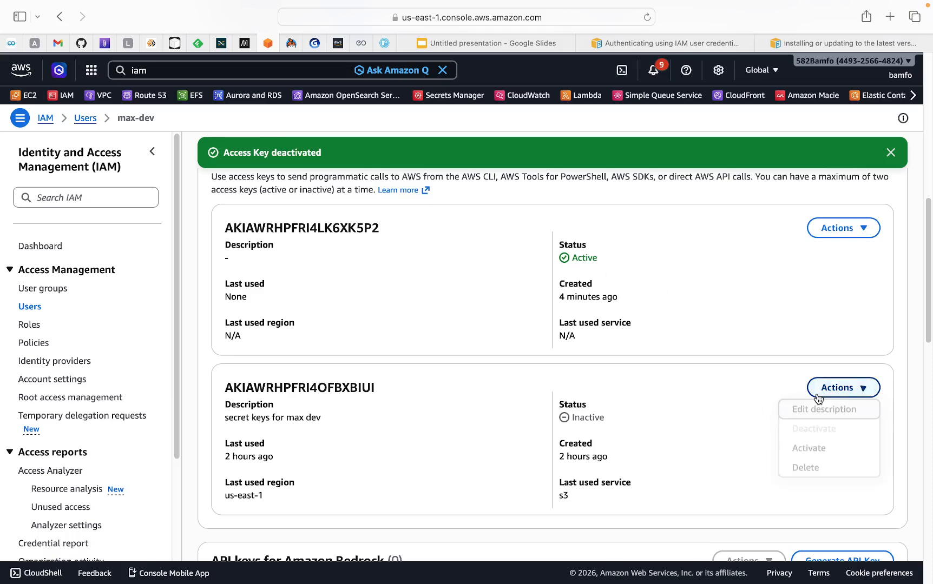
left_click(810, 470)
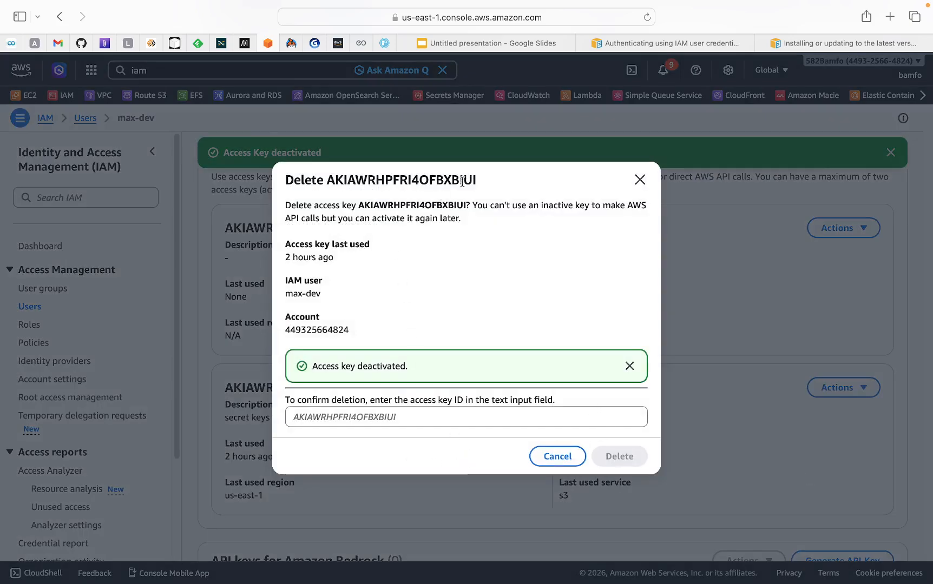
left_click_drag(482, 182, 331, 183)
right_click(340, 185)
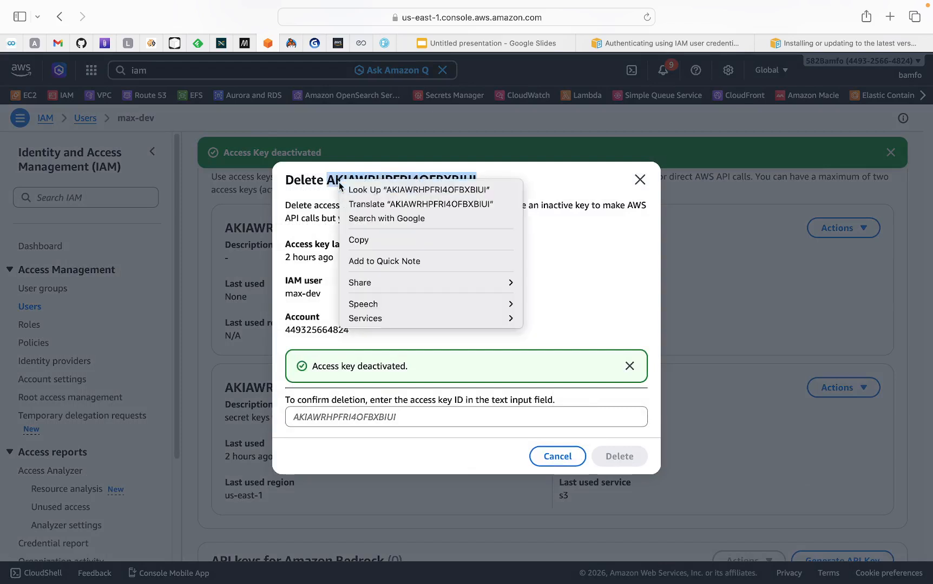
left_click(357, 240)
right_click(310, 419)
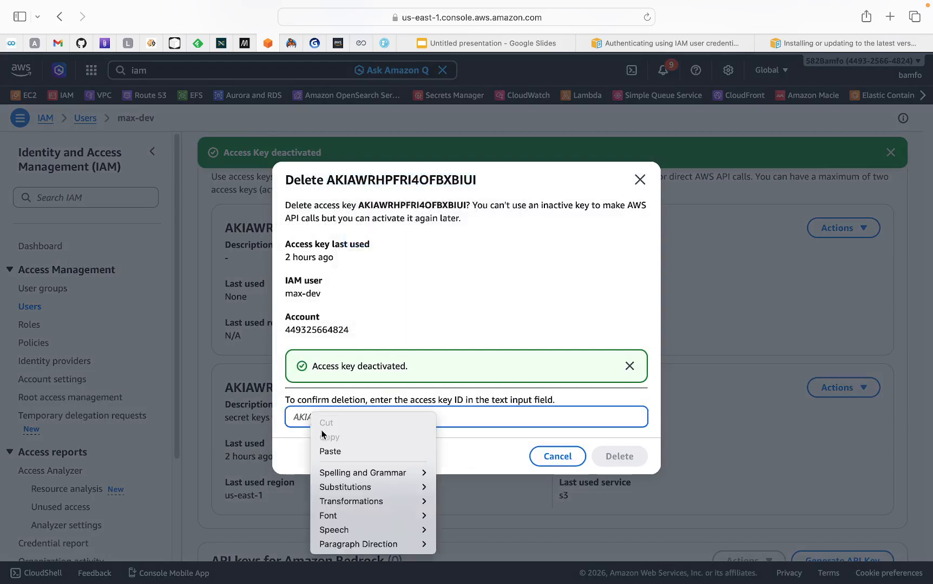
left_click(330, 451)
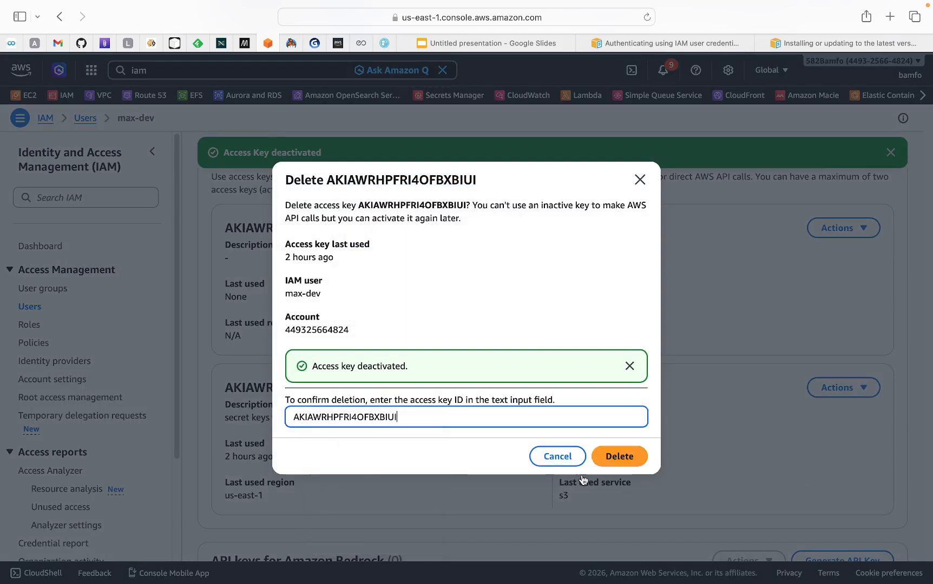
left_click(620, 457)
scroll(648, 445, "down", 10)
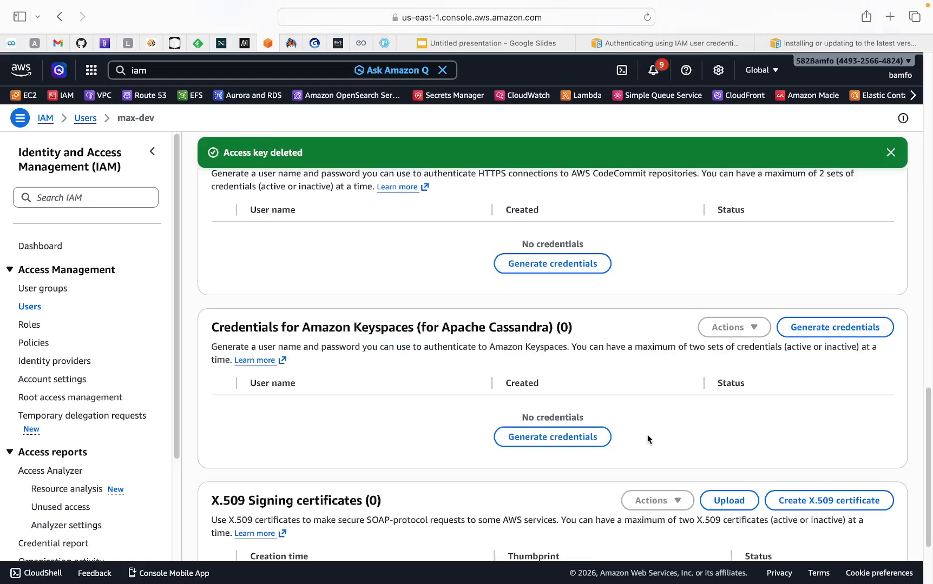